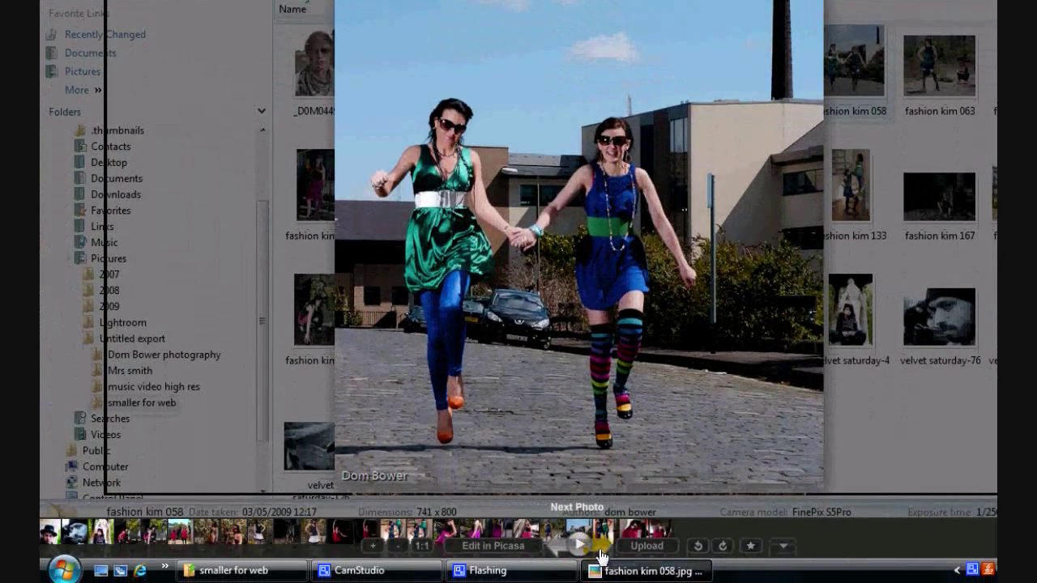
Browse from fashion kim 058 through 052 to the fashion kim 063 photo in Picasa
{"action": "left_click", "coordinate": [600, 556]}
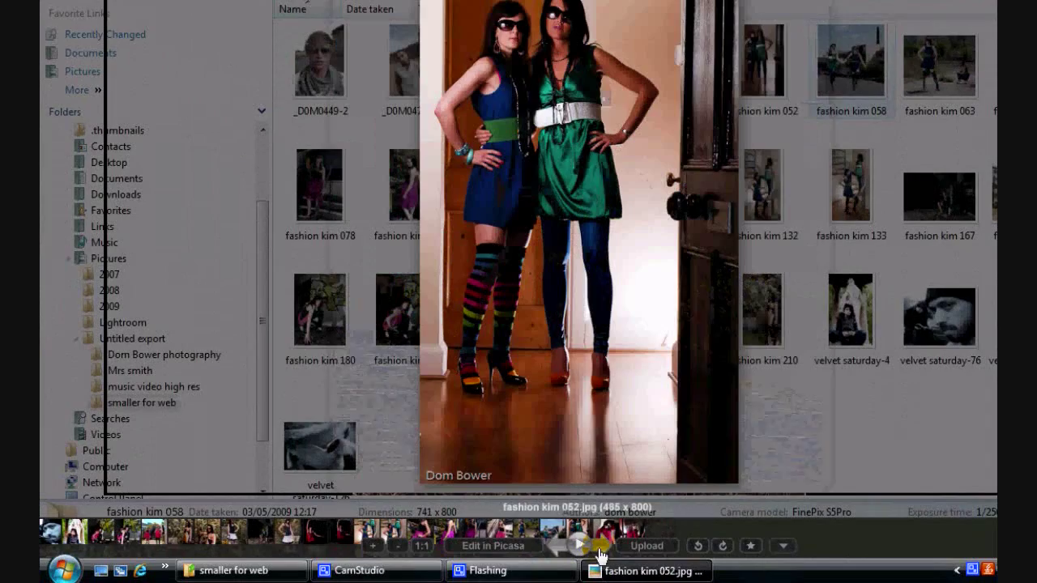
{"action": "left_click", "coordinate": [558, 547]}
{"action": "left_click", "coordinate": [557, 548]}
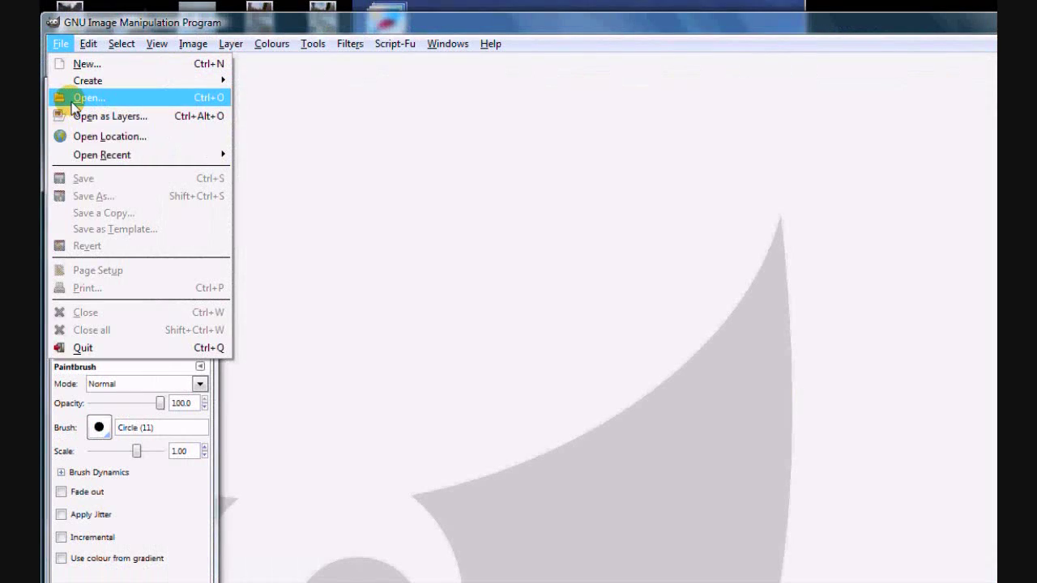
Open fashion kim 058.jpg and fashion kim 063.jpg together from the 'smaller for web' folder
{"action": "left_click", "coordinate": [81, 97]}
{"action": "left_click", "coordinate": [408, 278]}
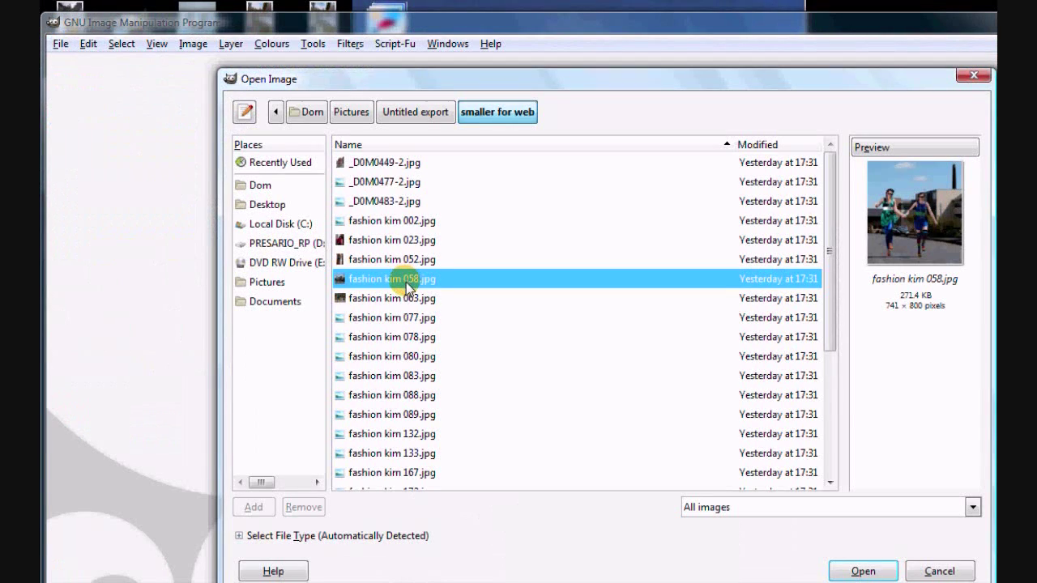
{"action": "left_click", "coordinate": [407, 298], "text": "ctrl"}
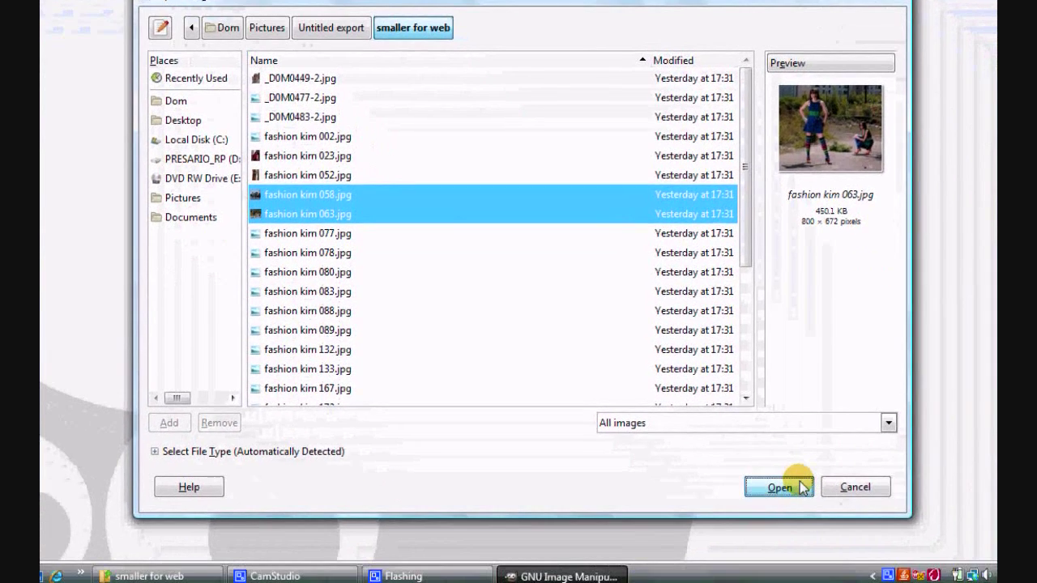
{"action": "left_click", "coordinate": [779, 487]}
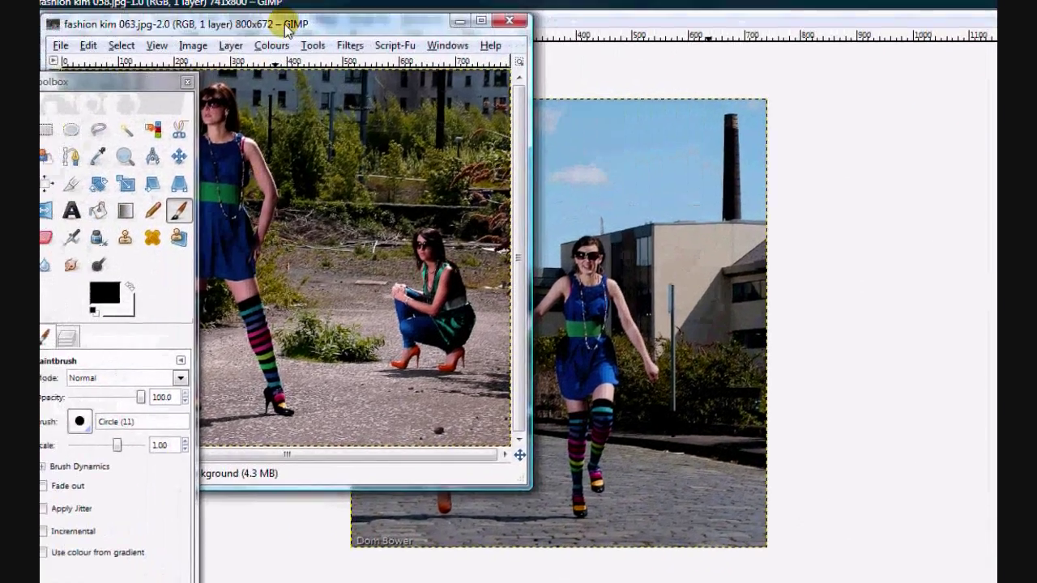
With the Move tool, copy the fashion kim 063 image, then close it without saving
{"action": "left_click_drag", "start_coordinate": [429, 24], "coordinate": [670, 85]}
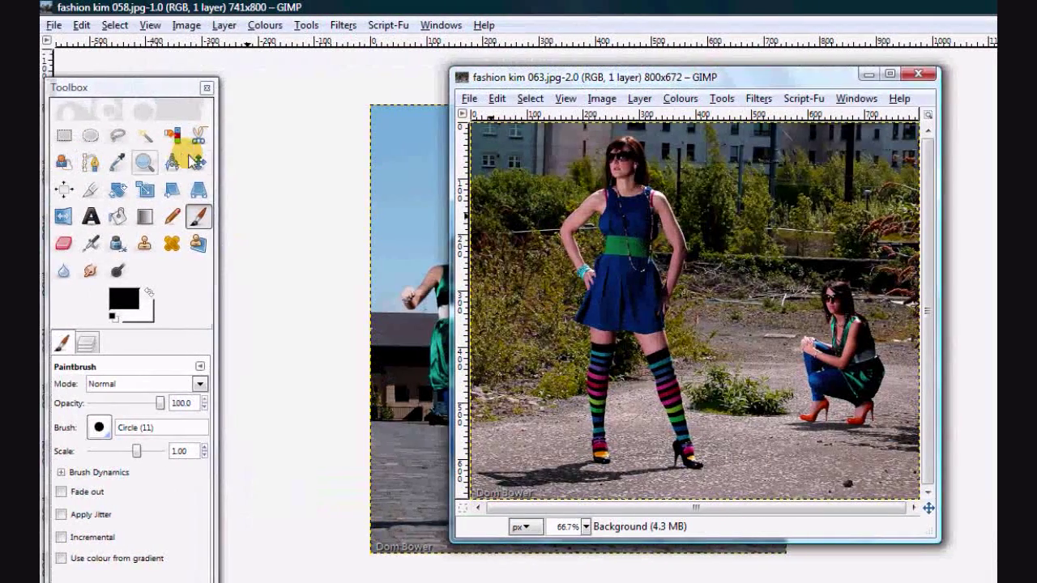
{"action": "left_click", "coordinate": [185, 164]}
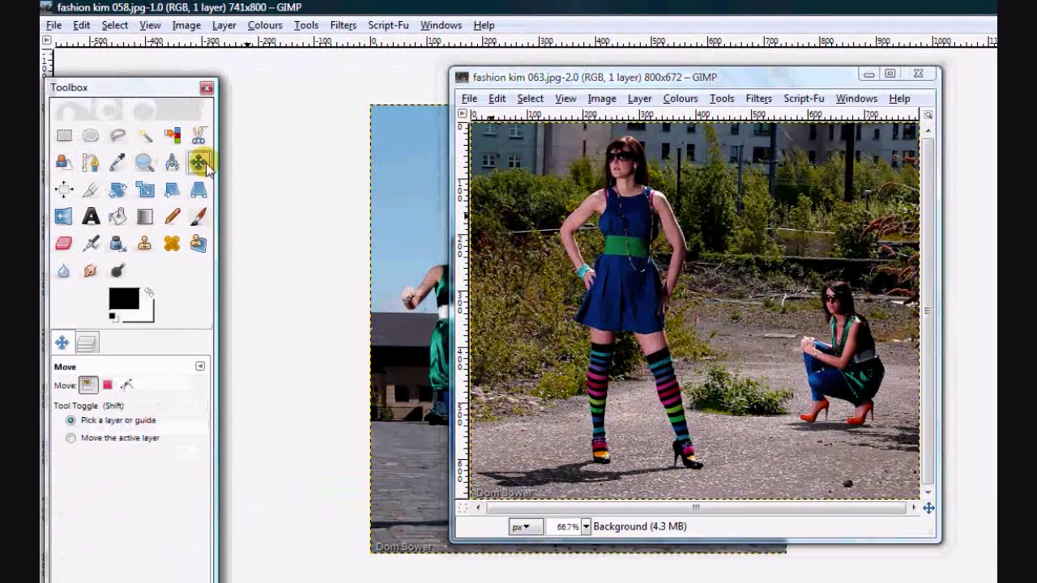
{"action": "left_click", "coordinate": [662, 258]}
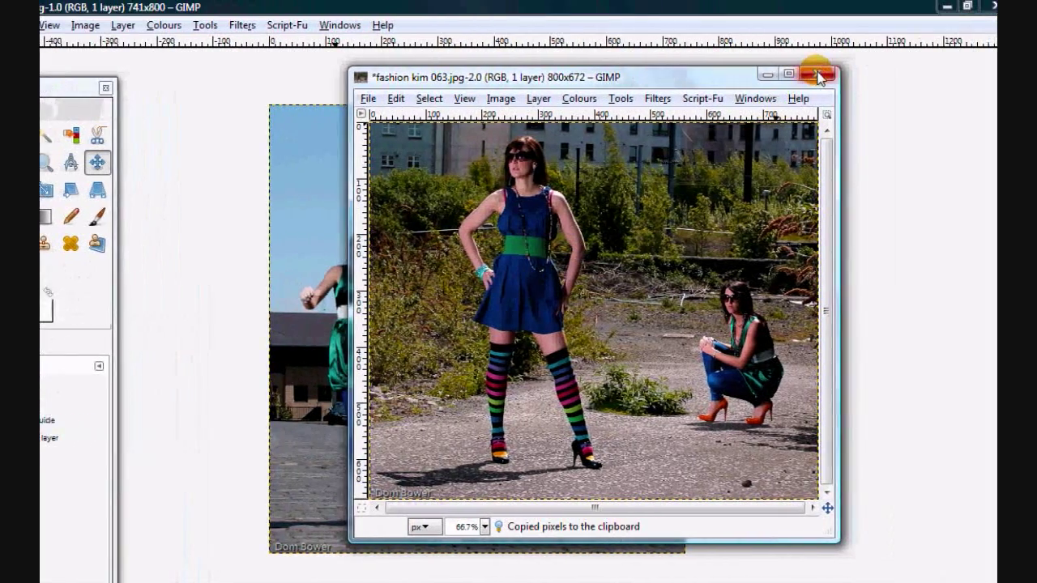
{"action": "left_click", "coordinate": [901, 74]}
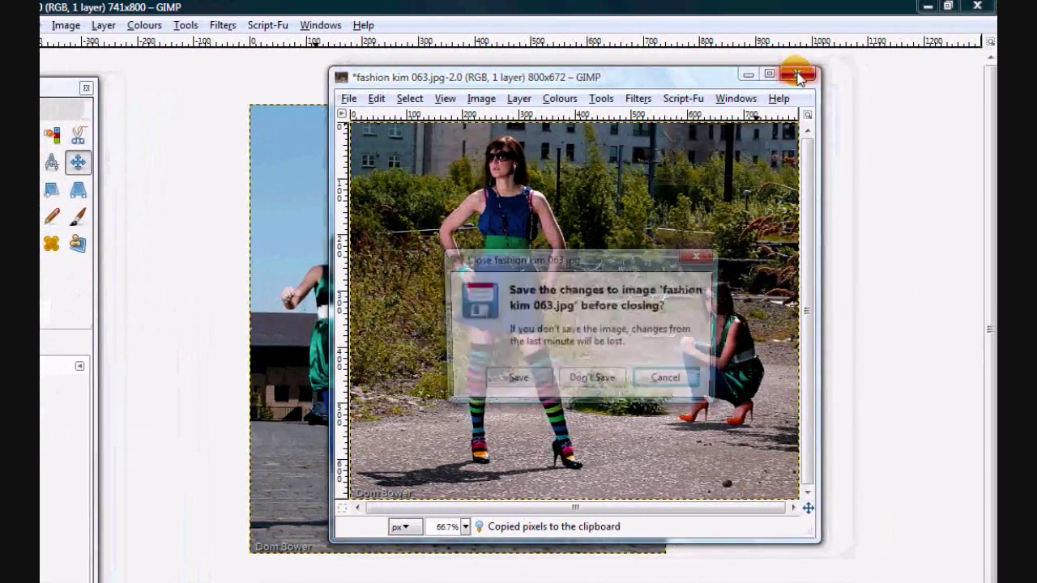
{"action": "left_click", "coordinate": [592, 382]}
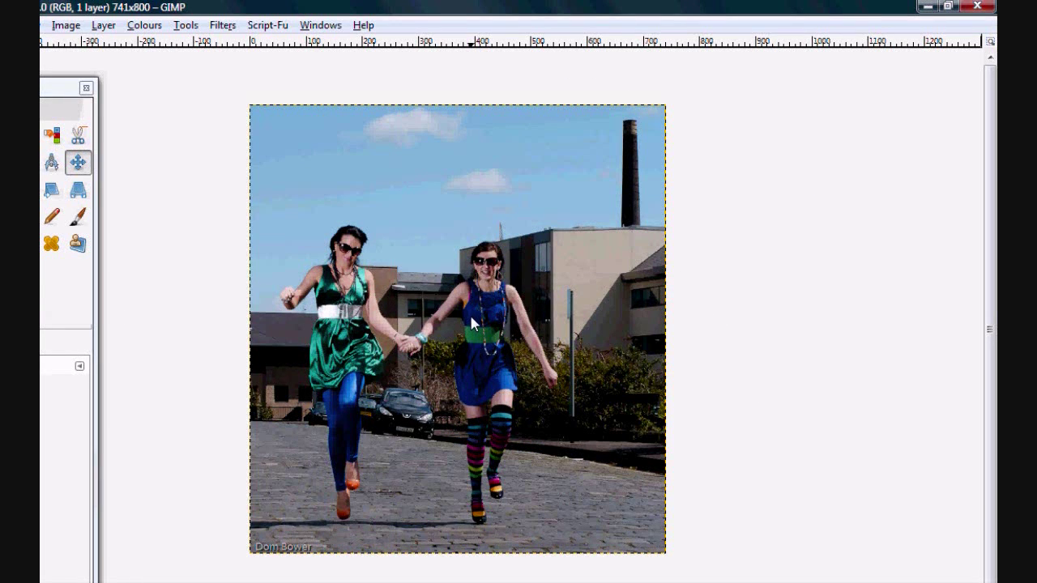
Paste the 063 photo into 058 as a new Pasted Layer and drag it right
{"action": "key", "text": "ctrl+v"}
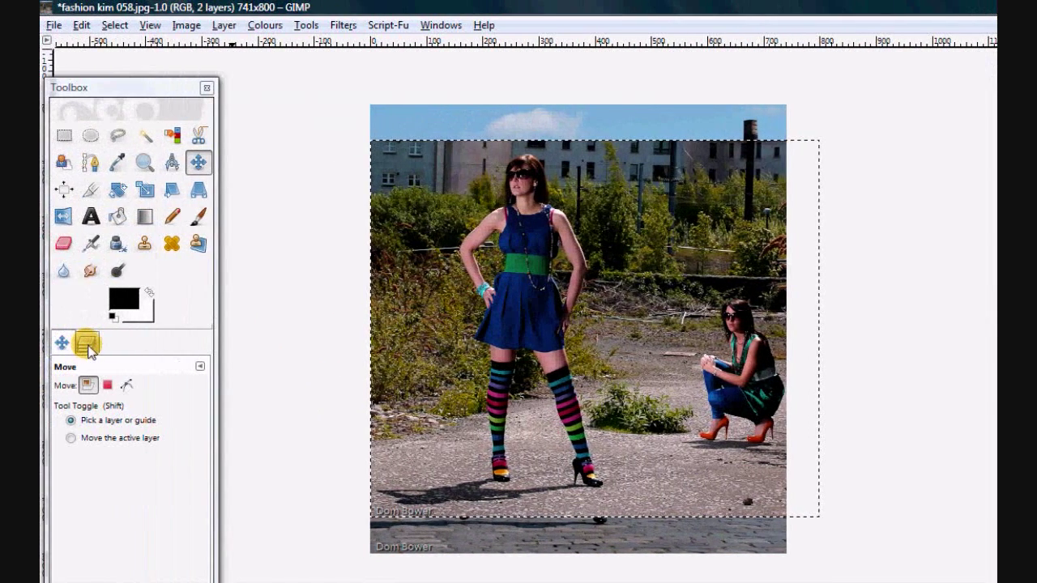
{"action": "left_click", "coordinate": [87, 344]}
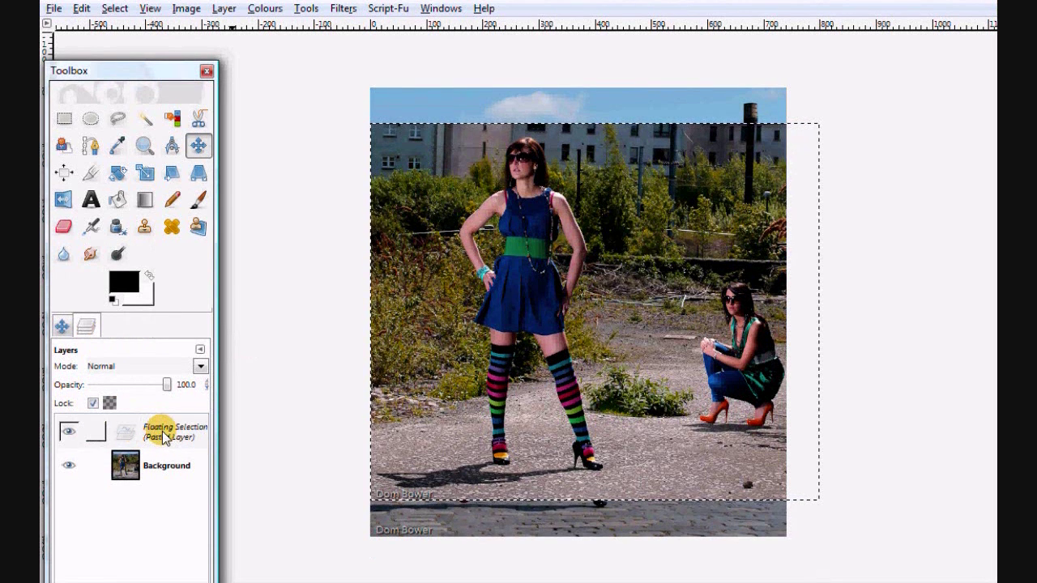
{"action": "left_click", "coordinate": [164, 454]}
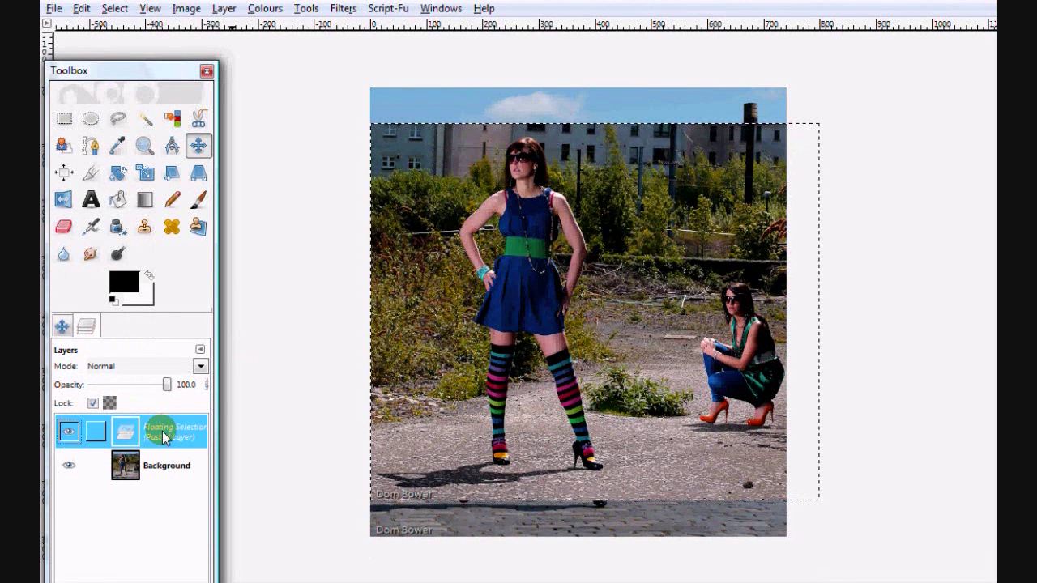
{"action": "right_click", "coordinate": [164, 438]}
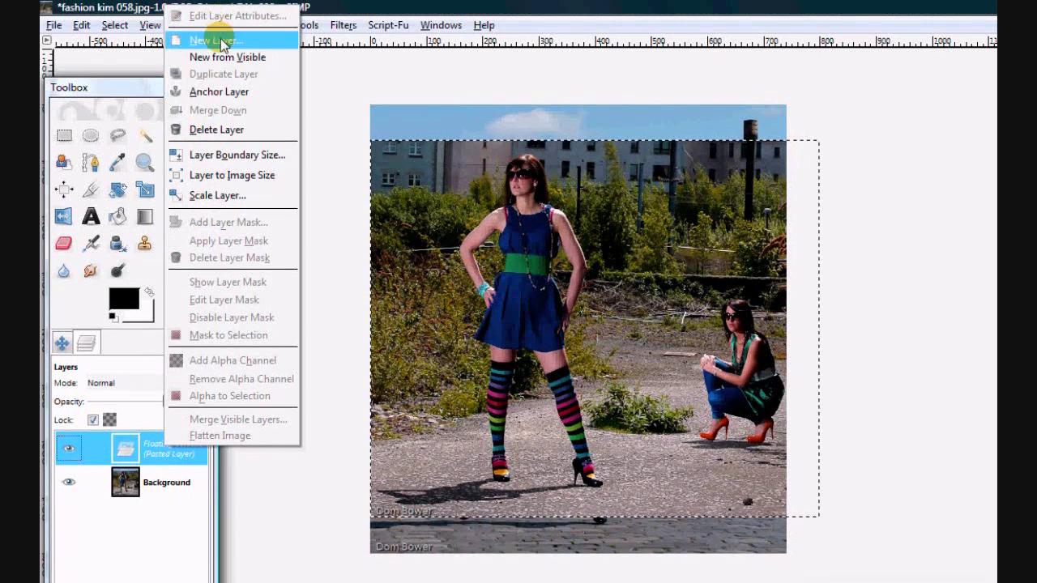
{"action": "left_click", "coordinate": [212, 23]}
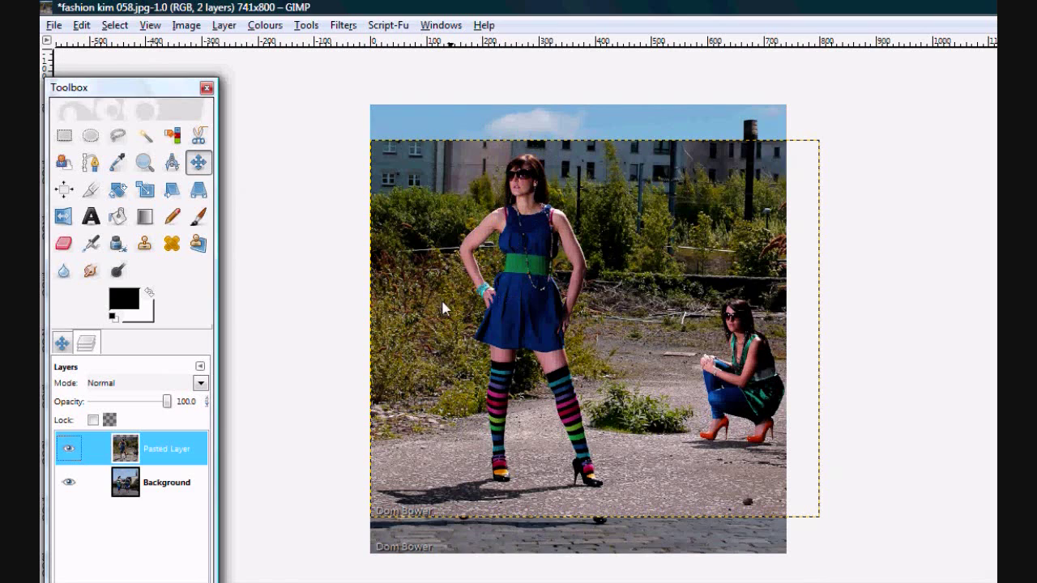
{"action": "left_click_drag", "start_coordinate": [433, 303], "coordinate": [743, 300]}
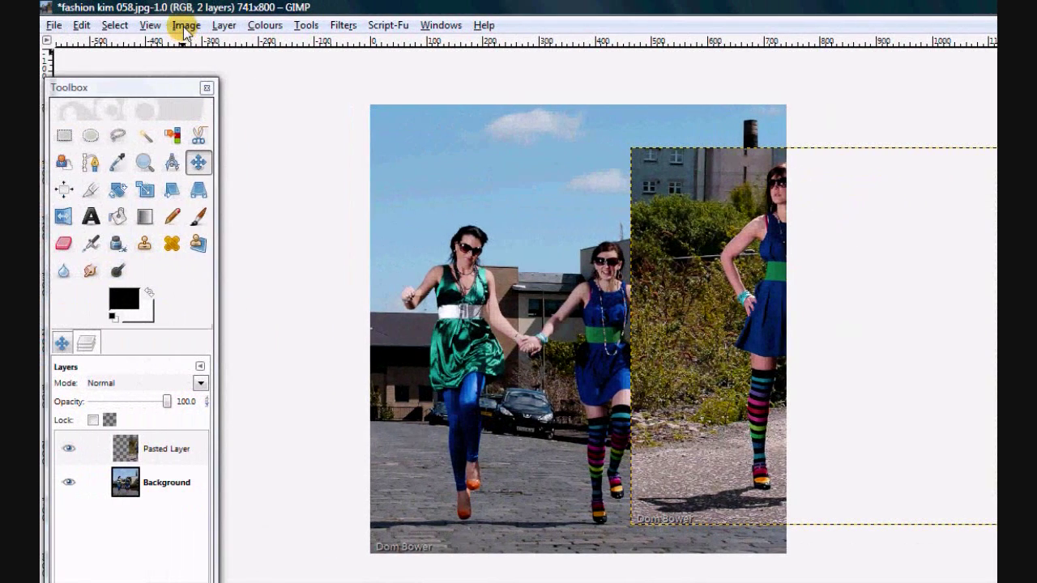
Use Image > Fit Canvas to Layers to widen the canvas to 1264x800
{"action": "left_click", "coordinate": [185, 25]}
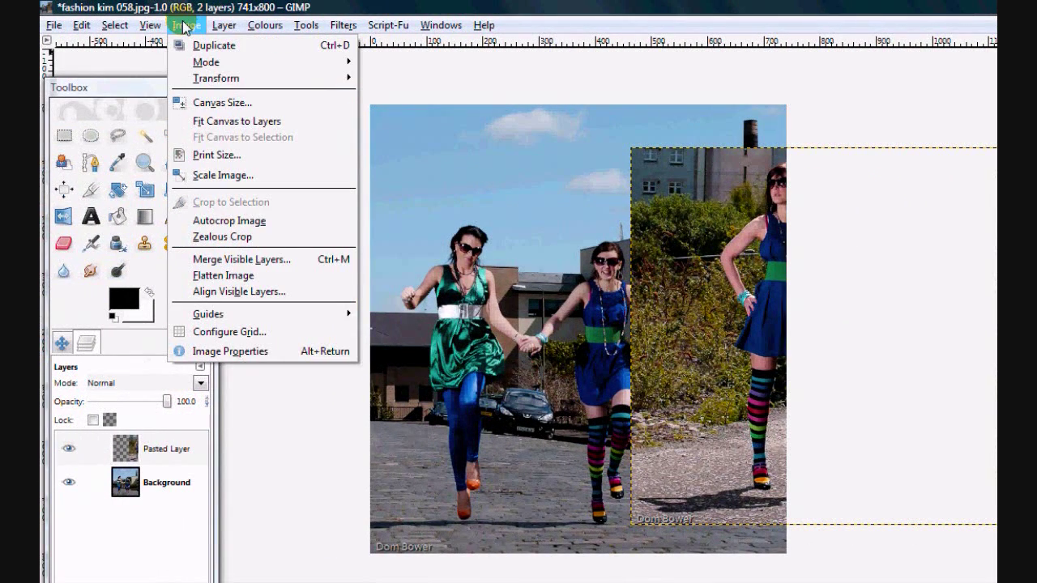
{"action": "left_click", "coordinate": [205, 134]}
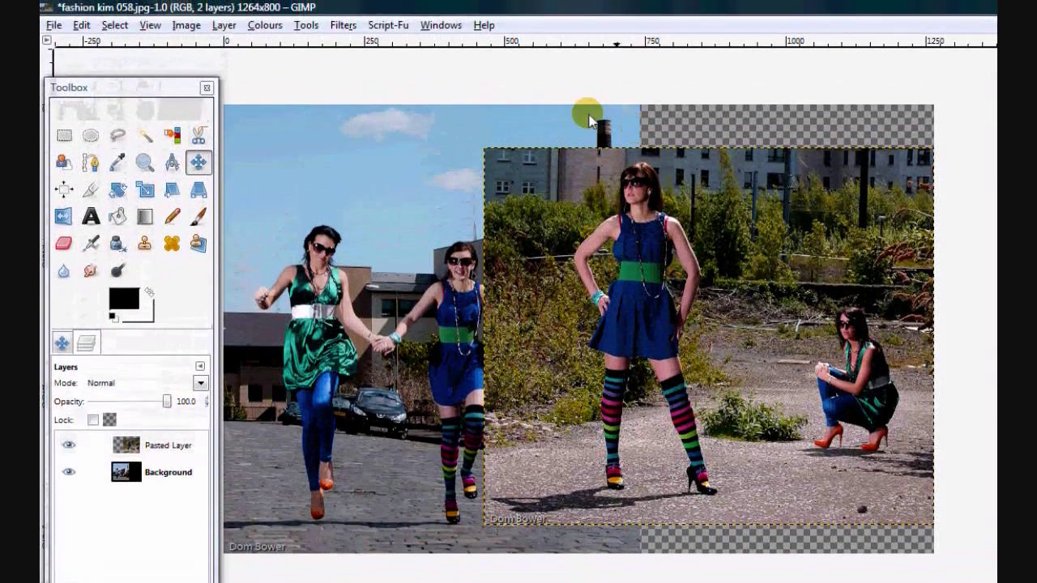
{"action": "left_click_drag", "start_coordinate": [189, 92], "coordinate": [166, 81]}
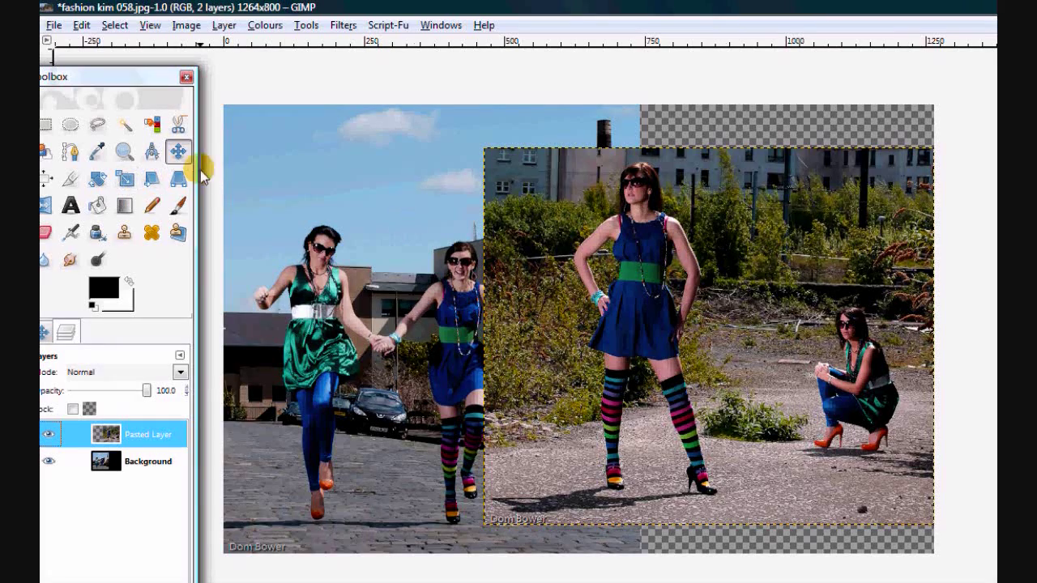
Scale the Pasted Layer to 793x807 pixels by stretching its top and bottom handles
{"action": "left_click", "coordinate": [129, 185]}
{"action": "left_click_drag", "start_coordinate": [478, 150], "coordinate": [475, 106]}
{"action": "left_click_drag", "start_coordinate": [485, 526], "coordinate": [484, 570]}
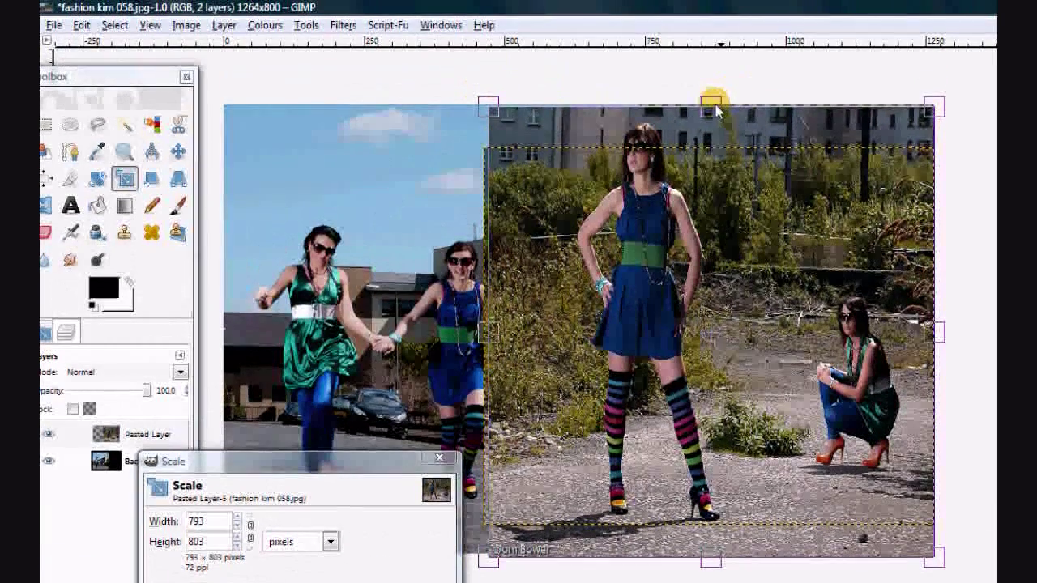
{"action": "left_click_drag", "start_coordinate": [716, 110], "coordinate": [716, 108]}
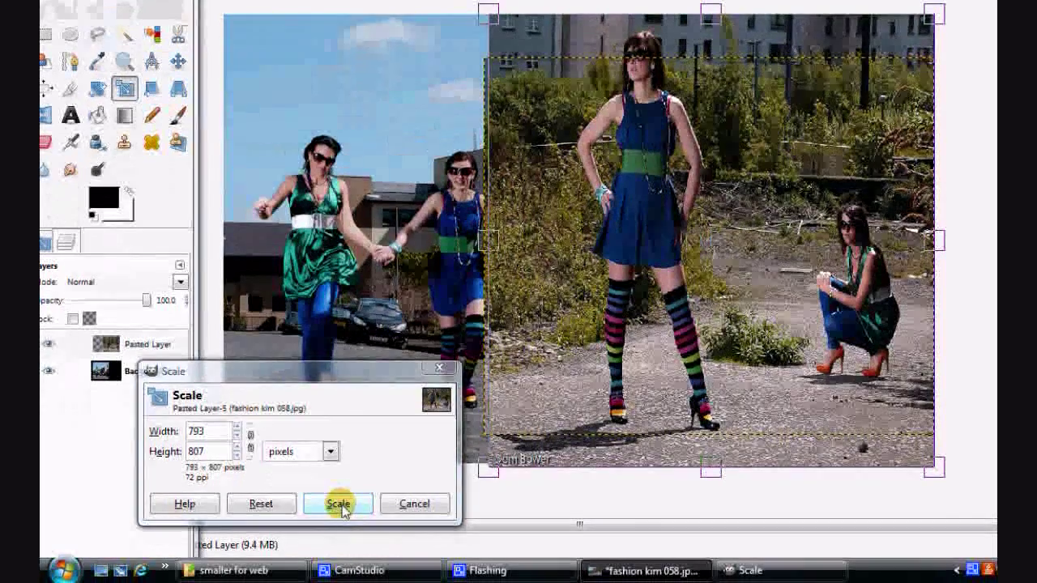
{"action": "left_click", "coordinate": [338, 503]}
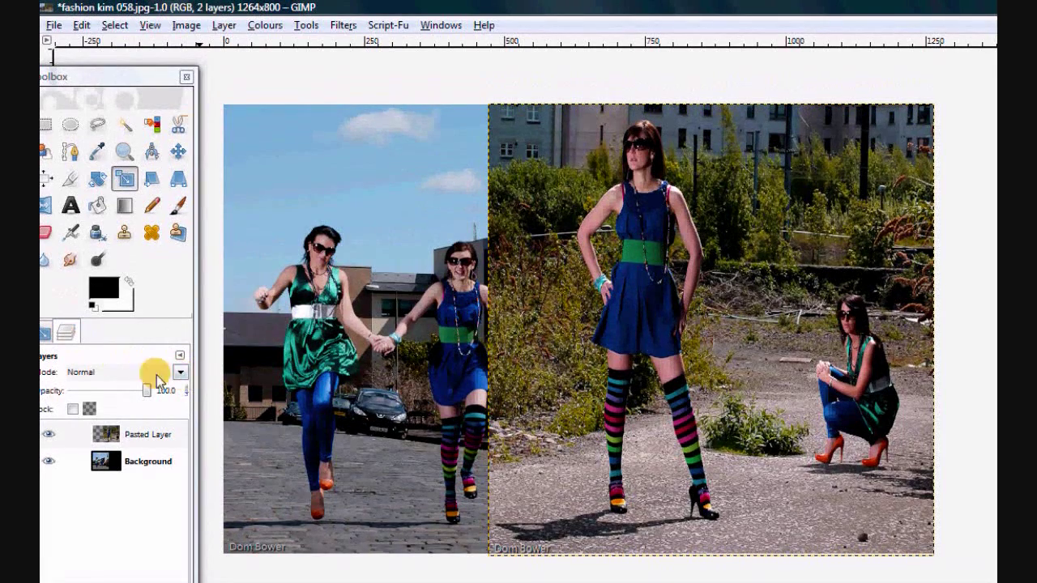
{"action": "left_click", "coordinate": [180, 372]}
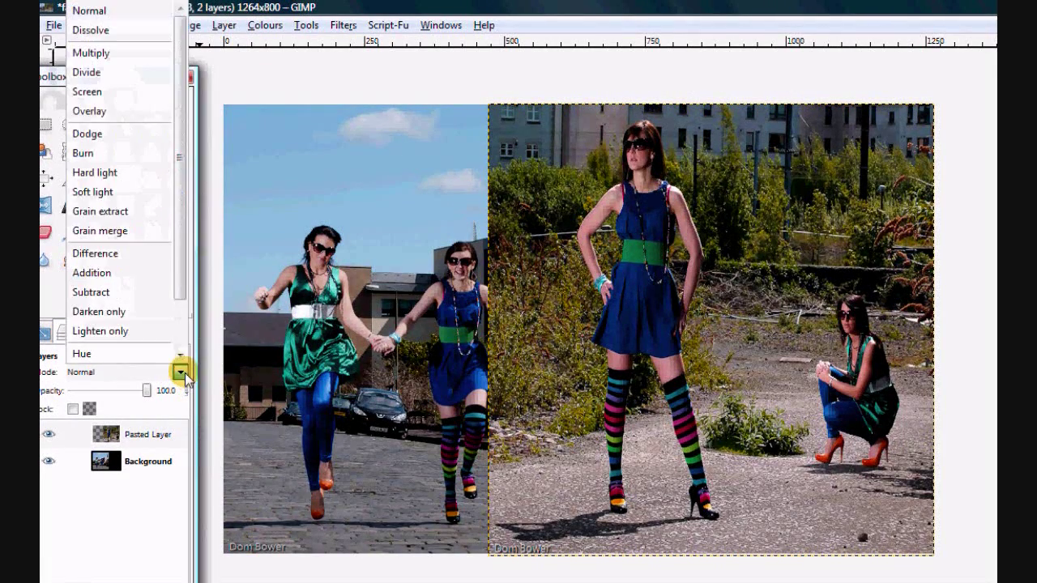
{"action": "left_click", "coordinate": [118, 99]}
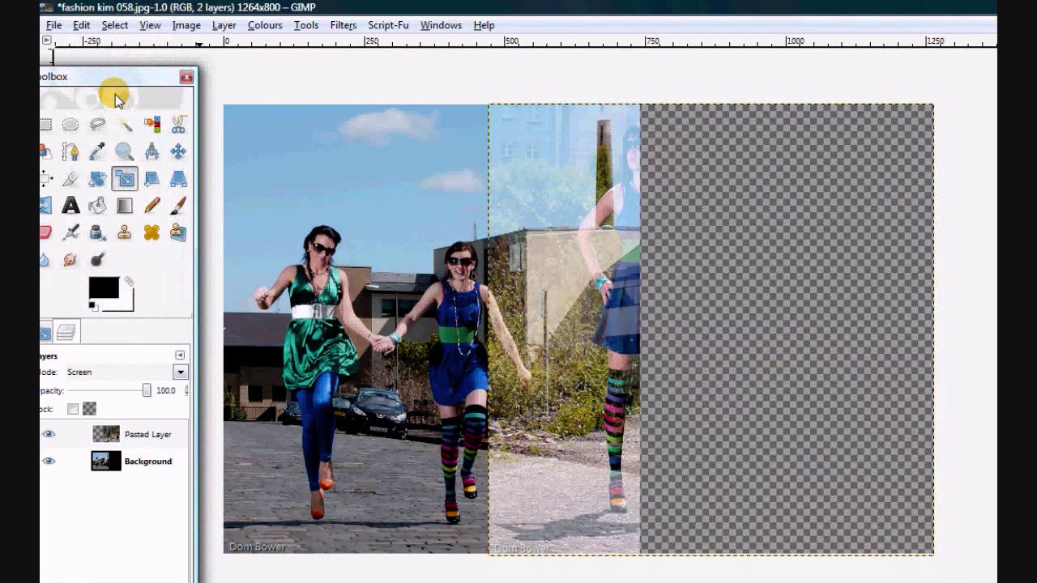
{"action": "left_click", "coordinate": [180, 373]}
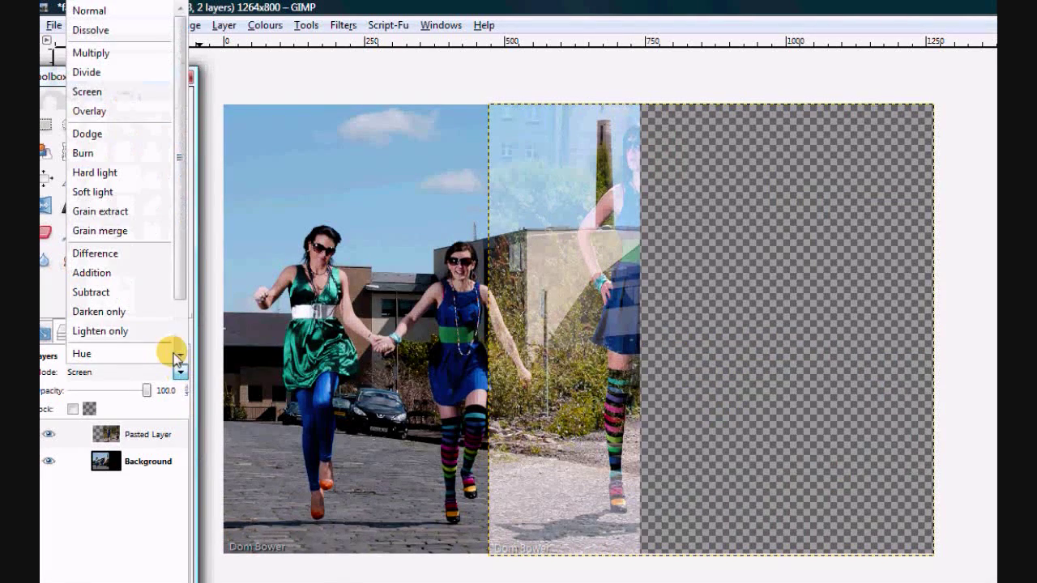
{"action": "left_click", "coordinate": [118, 194]}
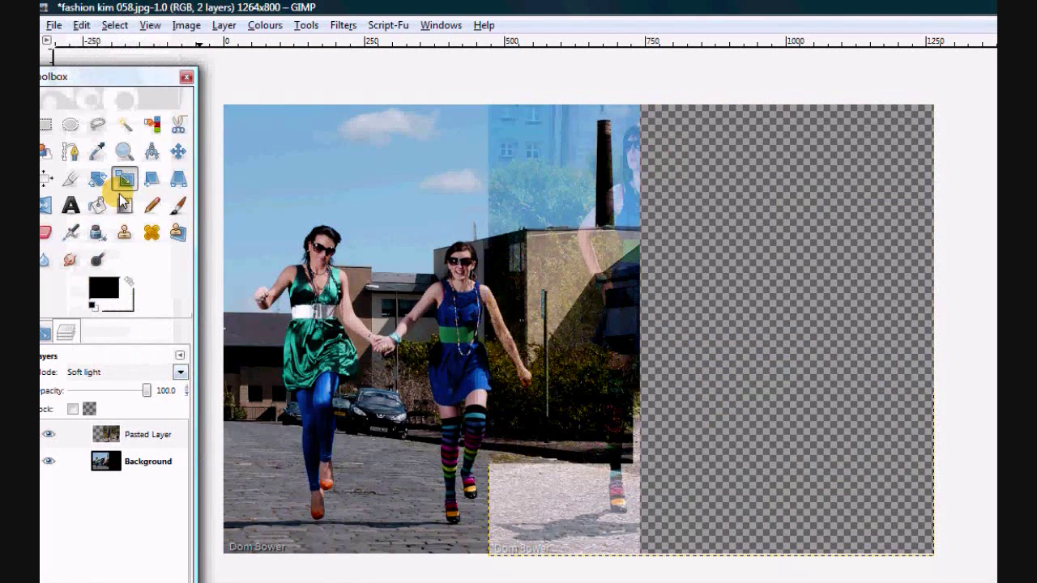
{"action": "left_click", "coordinate": [179, 373]}
{"action": "left_click", "coordinate": [127, 49]}
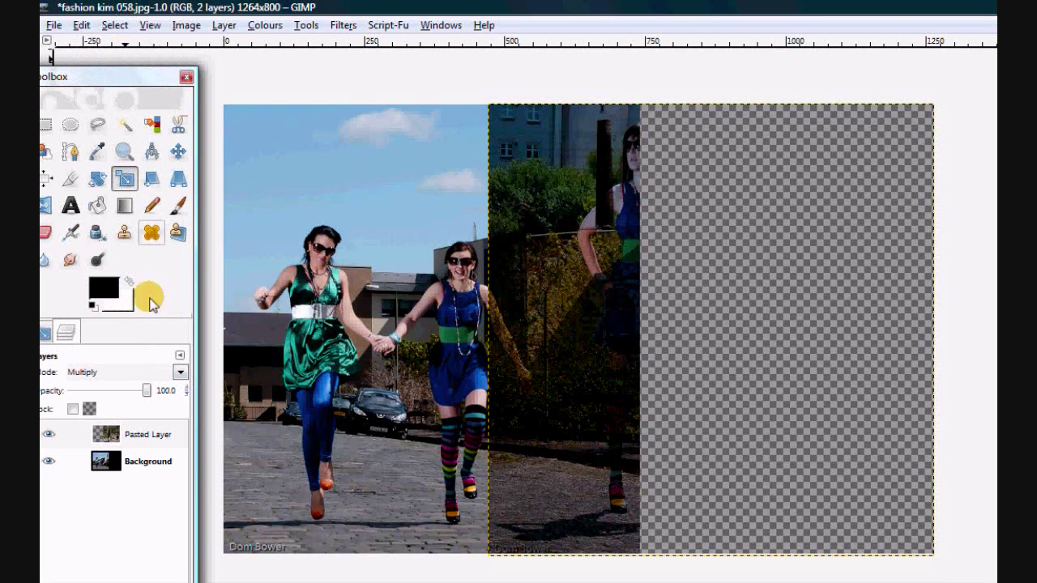
{"action": "left_click", "coordinate": [180, 372]}
{"action": "left_click", "coordinate": [102, 16]}
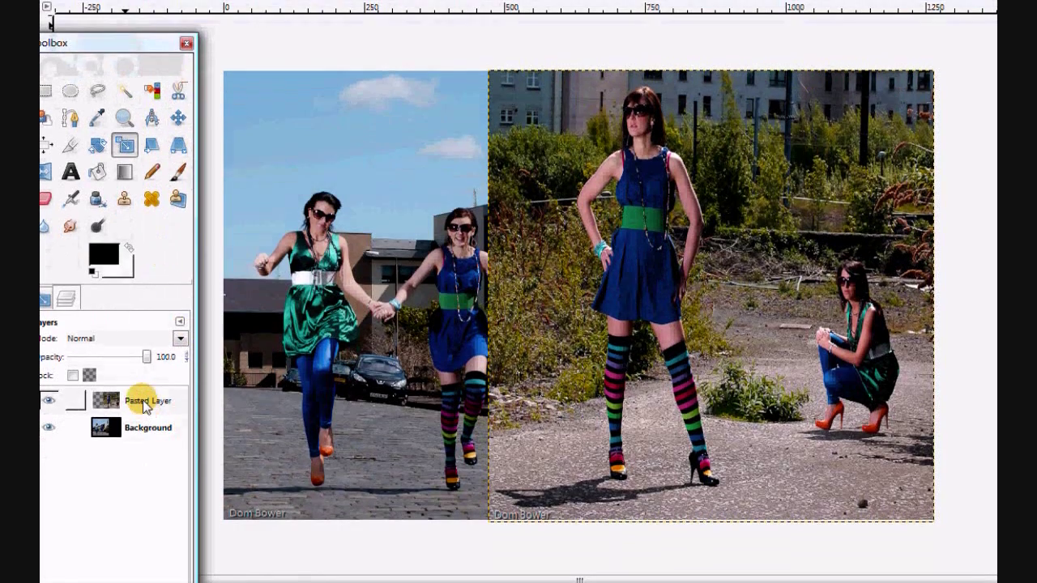
Give Pasted Layer a White (full opacity) mask and select the mask for editing
{"action": "right_click", "coordinate": [138, 434]}
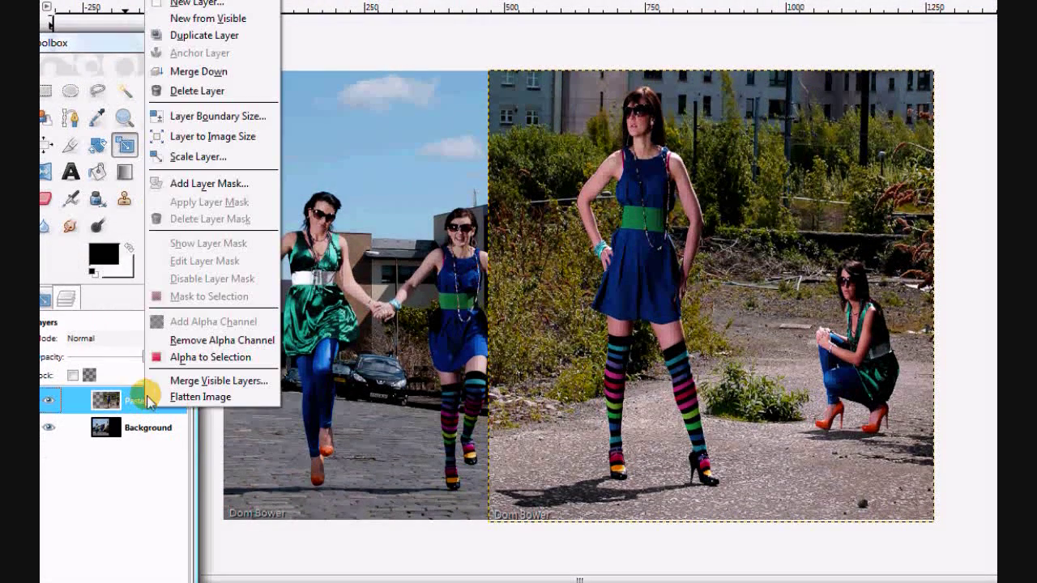
{"action": "left_click", "coordinate": [214, 183]}
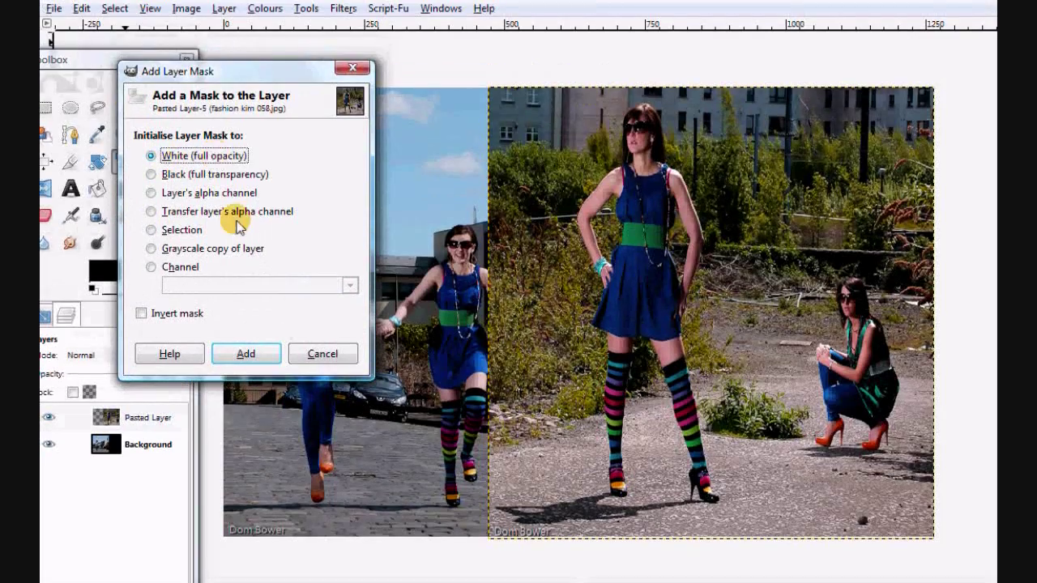
{"action": "left_click", "coordinate": [246, 336]}
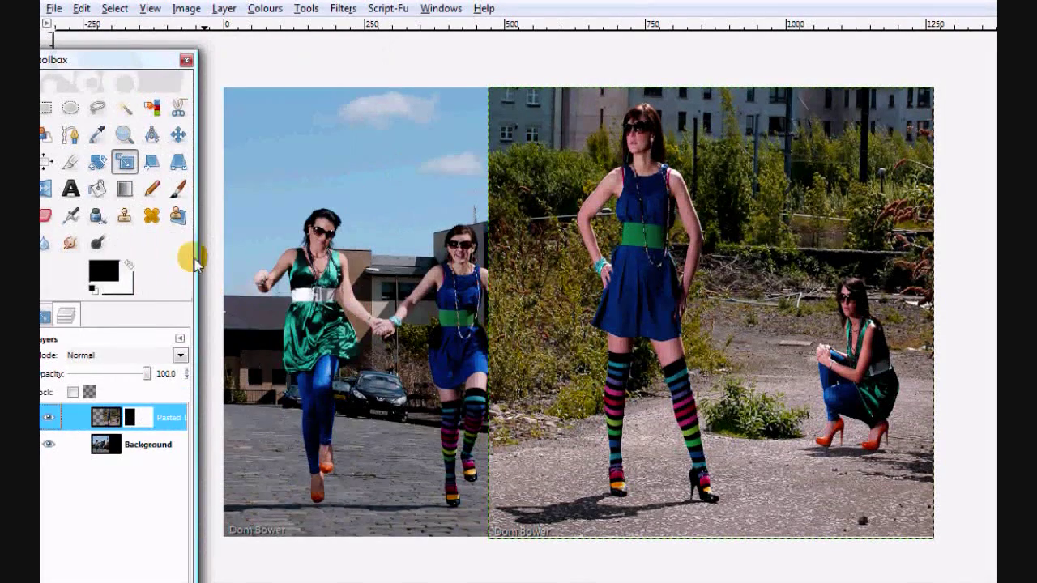
{"action": "left_click", "coordinate": [139, 417]}
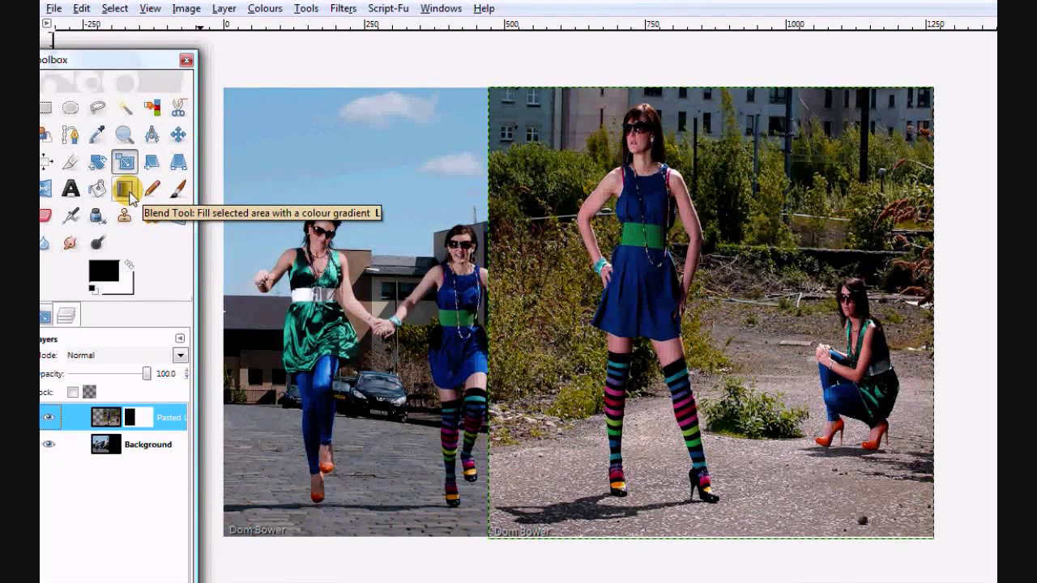
Draw Blend-tool gradients across the seam on the mask, redoing until the fade looks soft
{"action": "left_click", "coordinate": [127, 192]}
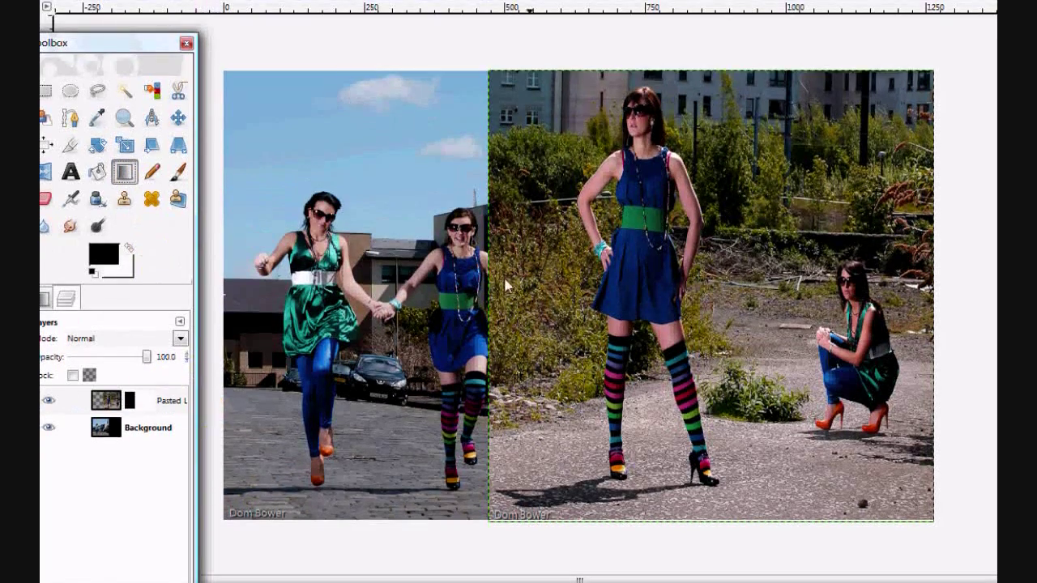
{"action": "left_click_drag", "start_coordinate": [511, 288], "coordinate": [590, 292]}
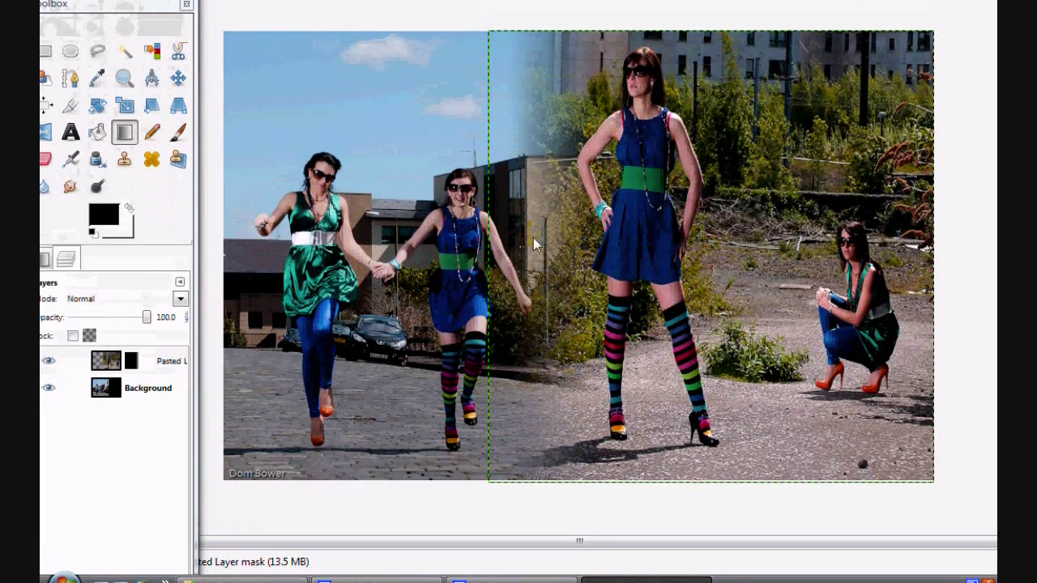
{"action": "left_click_drag", "start_coordinate": [513, 265], "coordinate": [674, 267]}
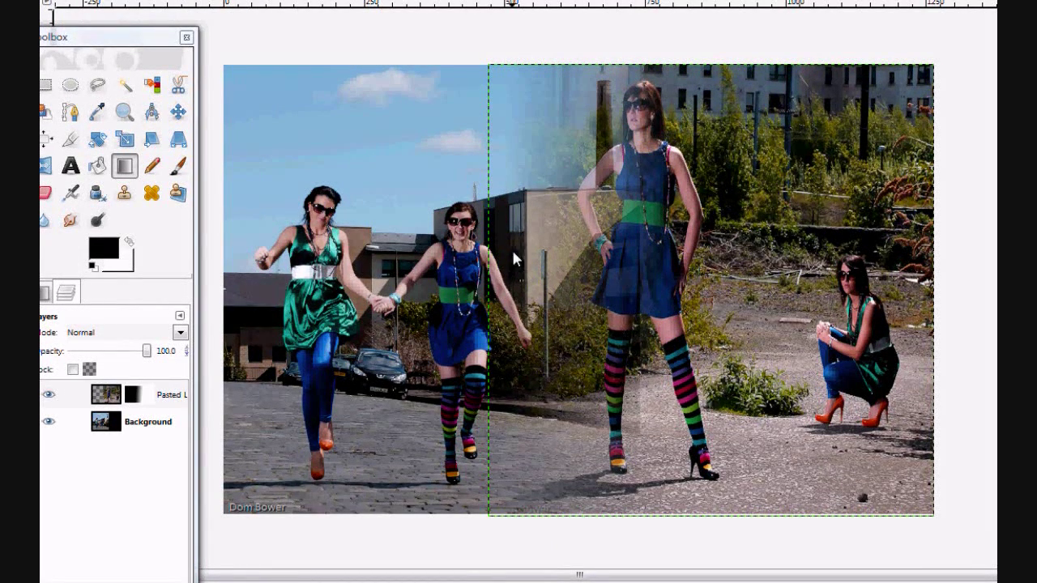
{"action": "left_click_drag", "start_coordinate": [522, 163], "coordinate": [538, 166]}
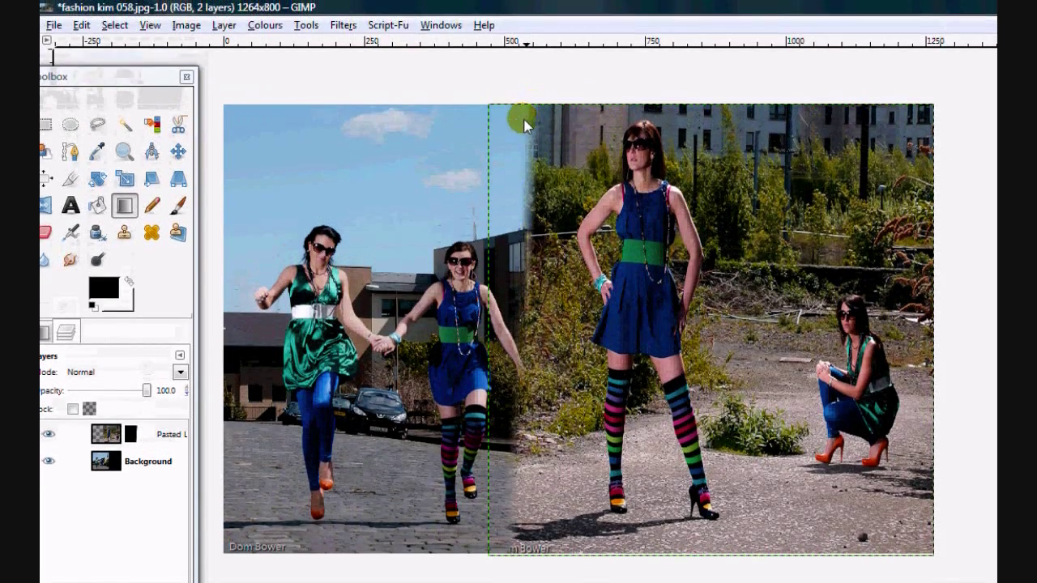
{"action": "left_click", "coordinate": [527, 466]}
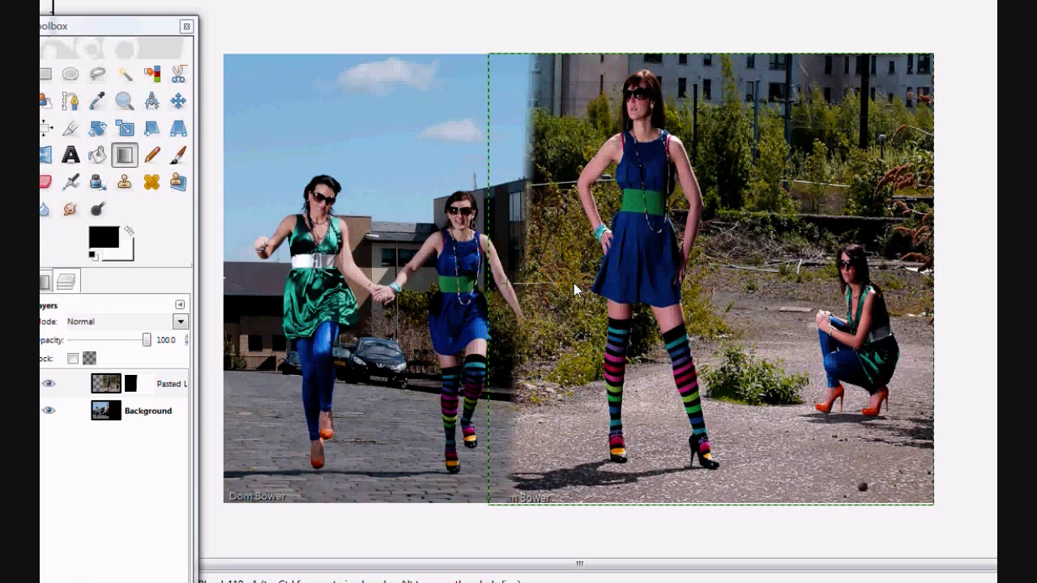
{"action": "left_click_drag", "start_coordinate": [573, 283], "coordinate": [573, 284]}
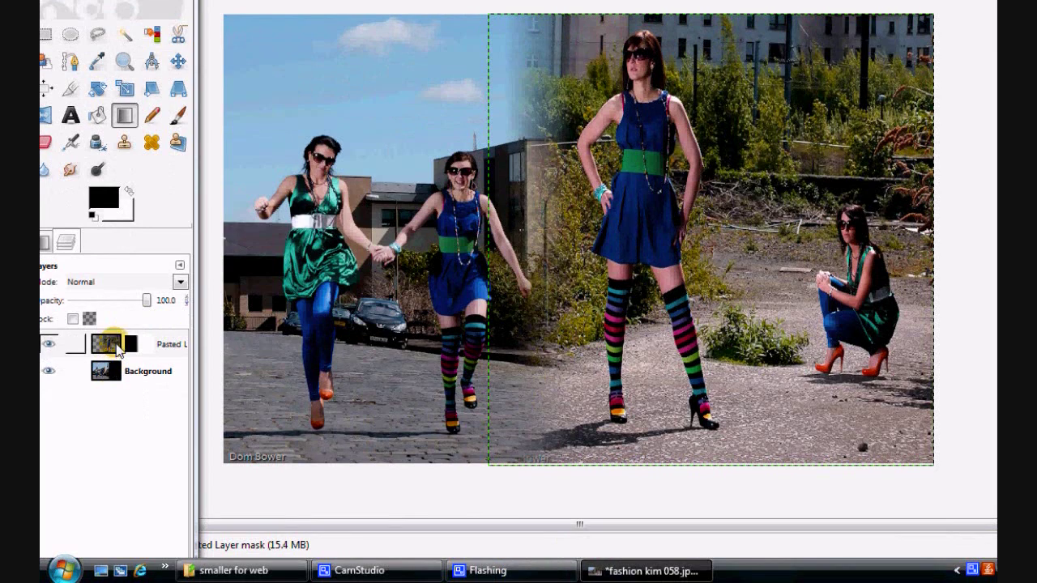
Flatten Pasted Layer and the background into a single Background layer
{"action": "right_click", "coordinate": [122, 343]}
{"action": "left_click", "coordinate": [144, 342]}
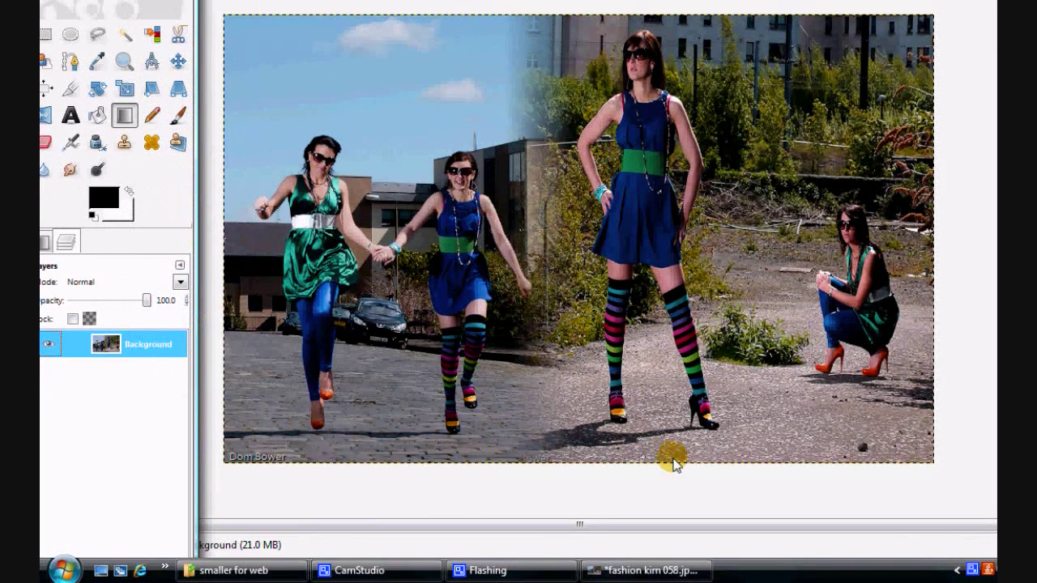